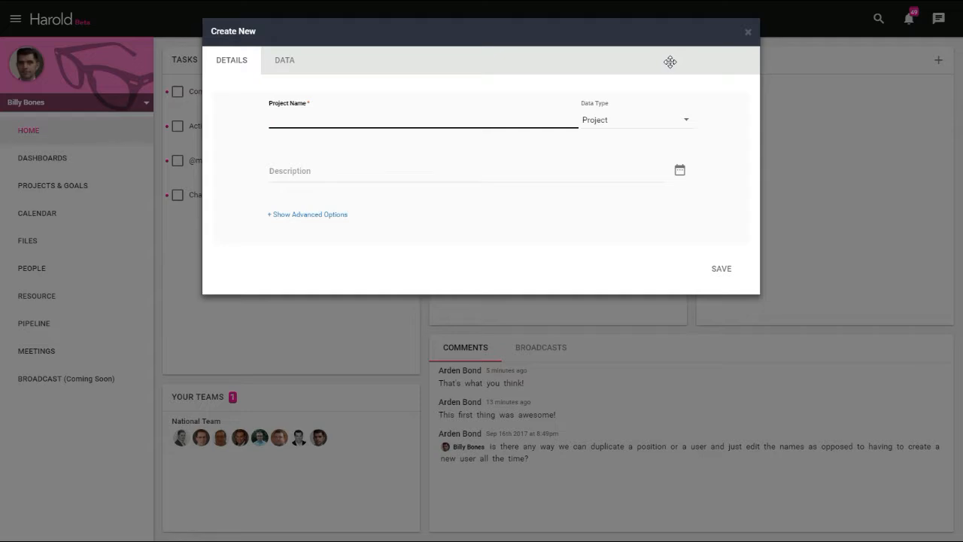
# - Create a project named New Campus with a start date of Sep 1, 2017 and a due date of Sep 30, 2017
pyautogui.click(331, 118)
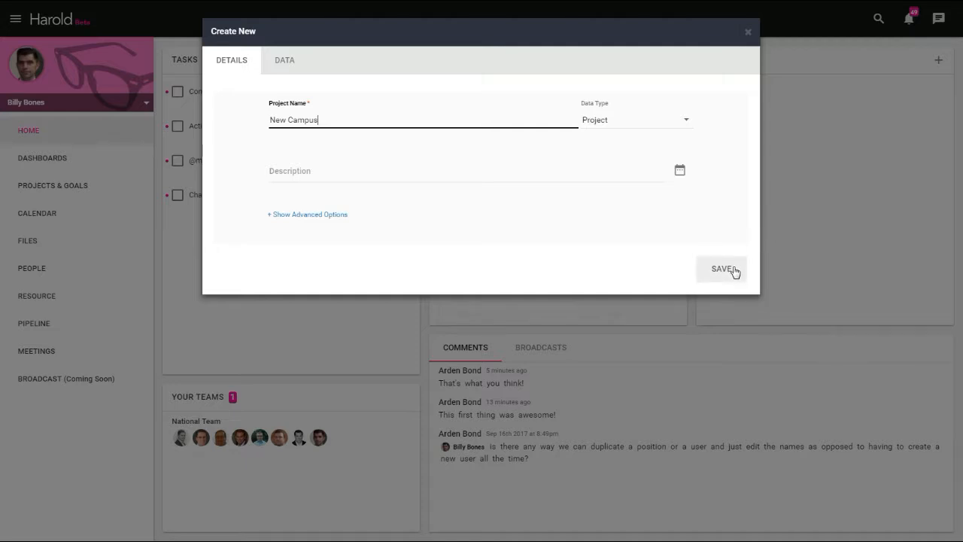
pyautogui.click(679, 171)
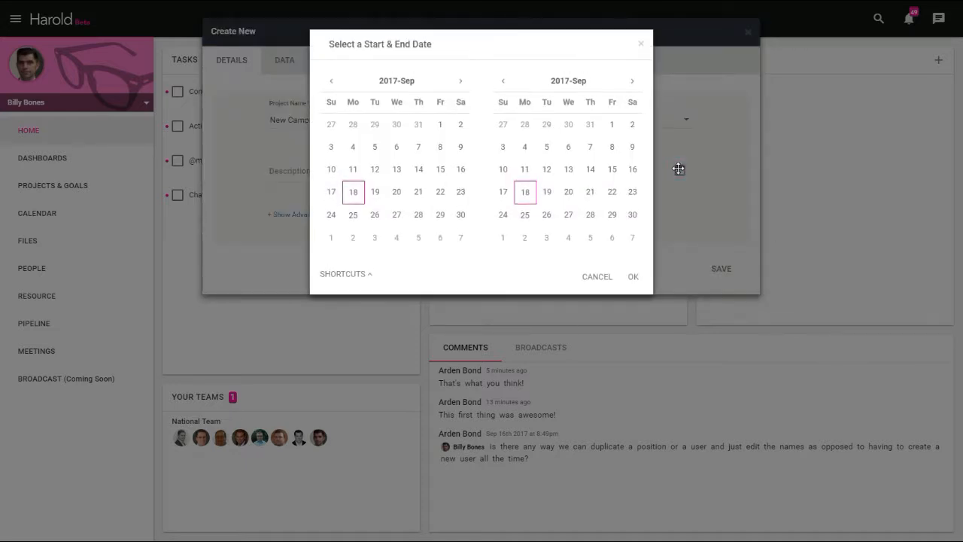
pyautogui.click(441, 126)
pyautogui.click(569, 217)
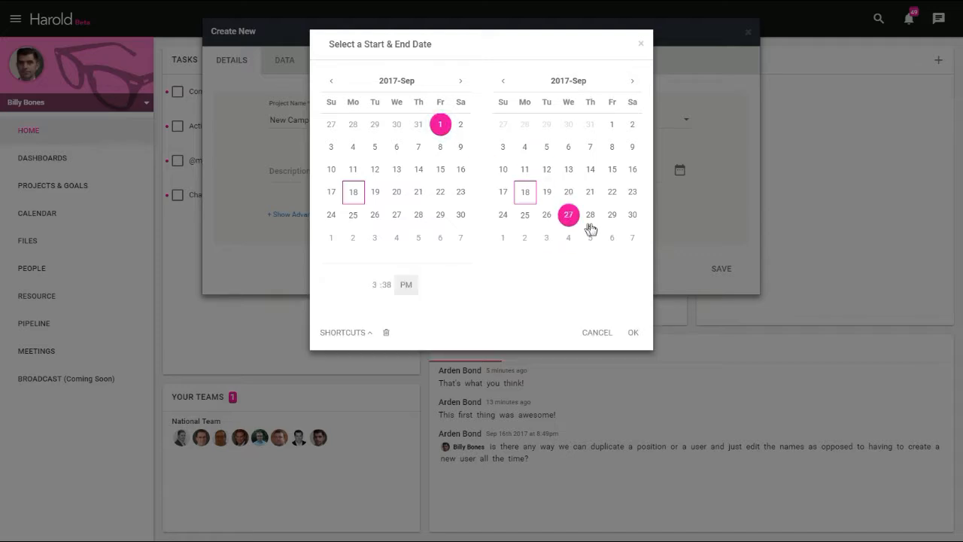
pyautogui.click(632, 215)
pyautogui.click(633, 332)
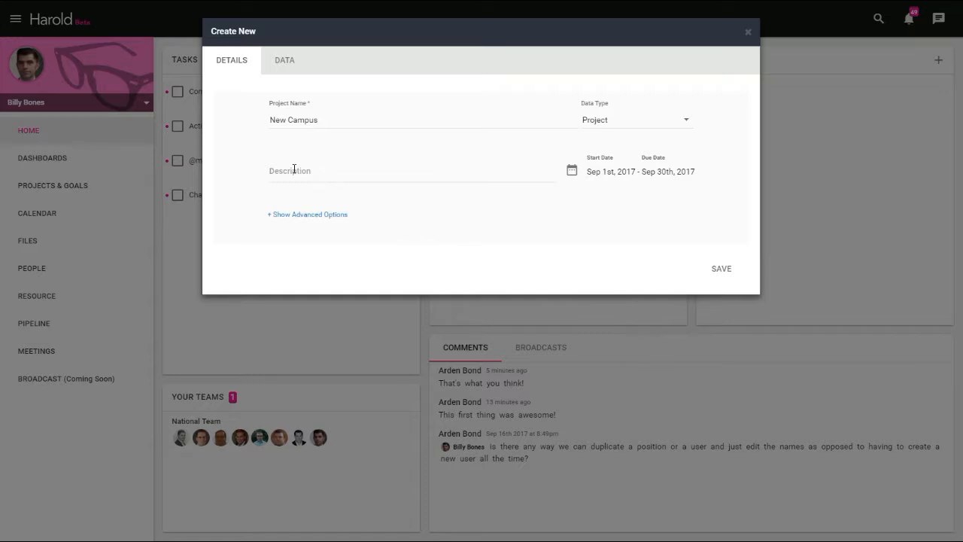
pyautogui.click(309, 214)
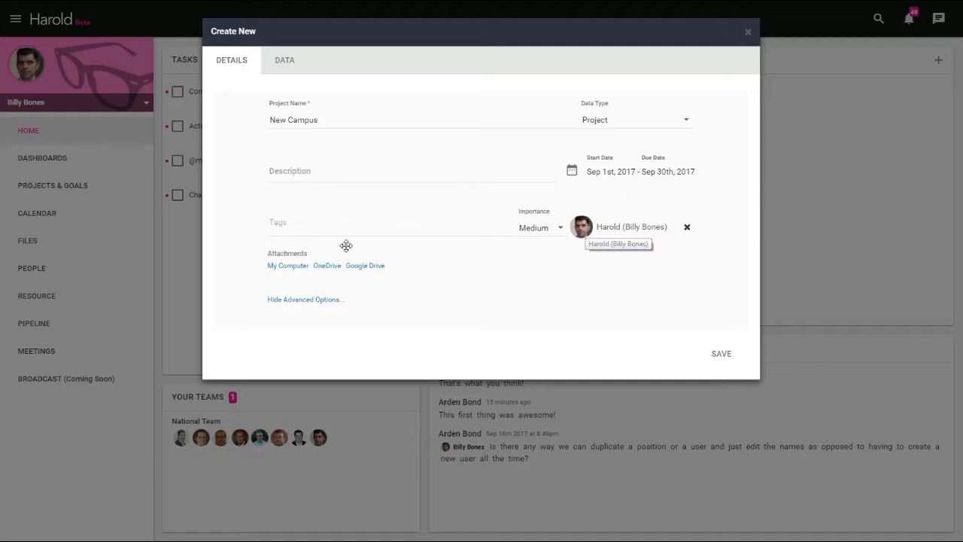
pyautogui.click(728, 355)
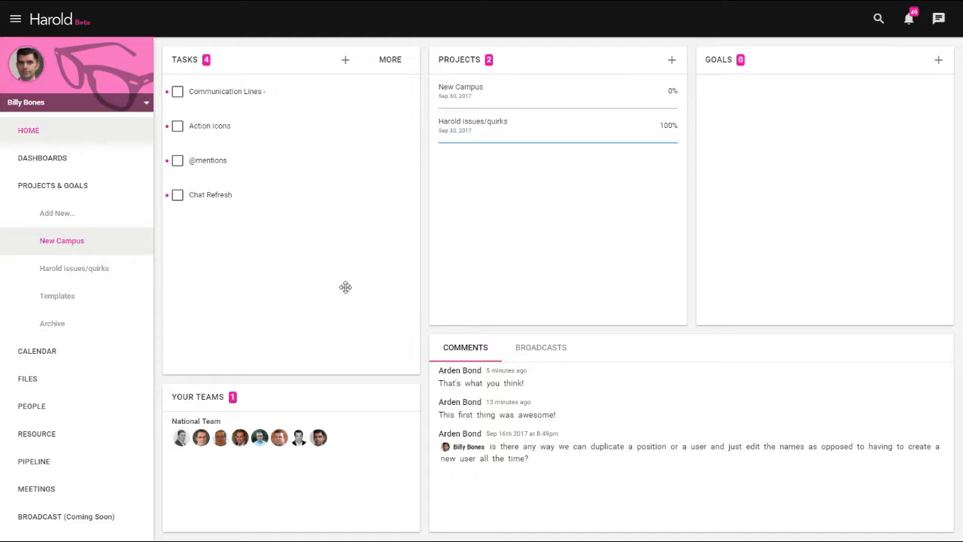
# - Open the New Campus project and add a task named Find Location
pyautogui.click(463, 90)
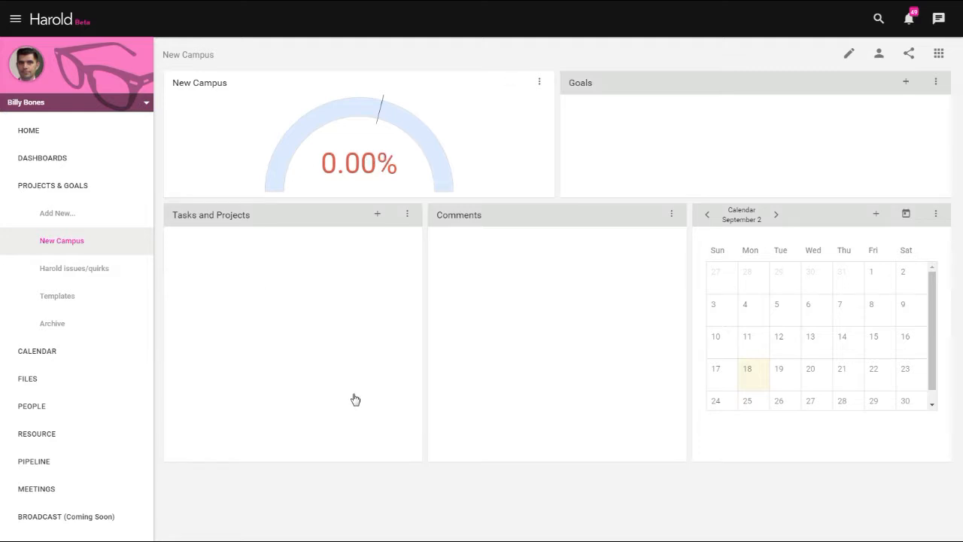
pyautogui.click(377, 215)
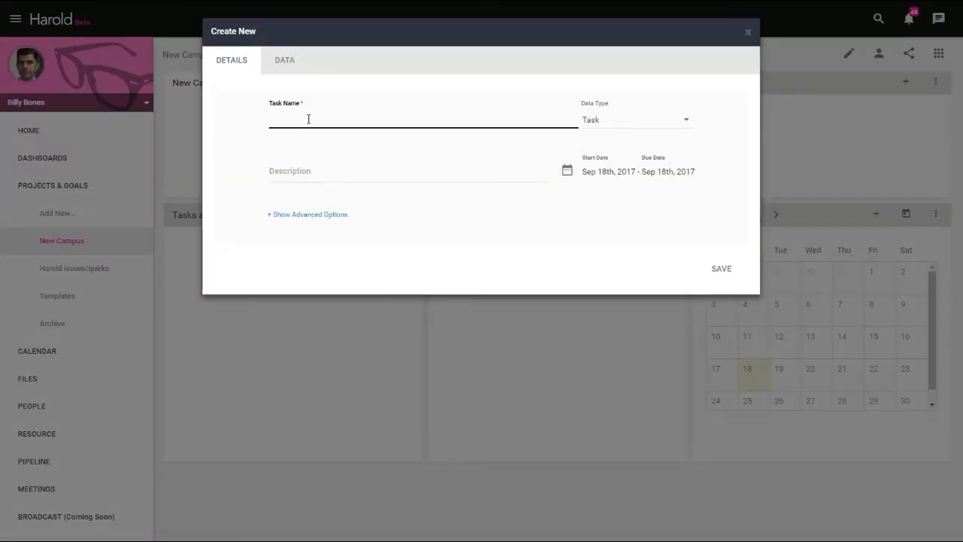
pyautogui.write('Find Location')
pyautogui.press('Return')
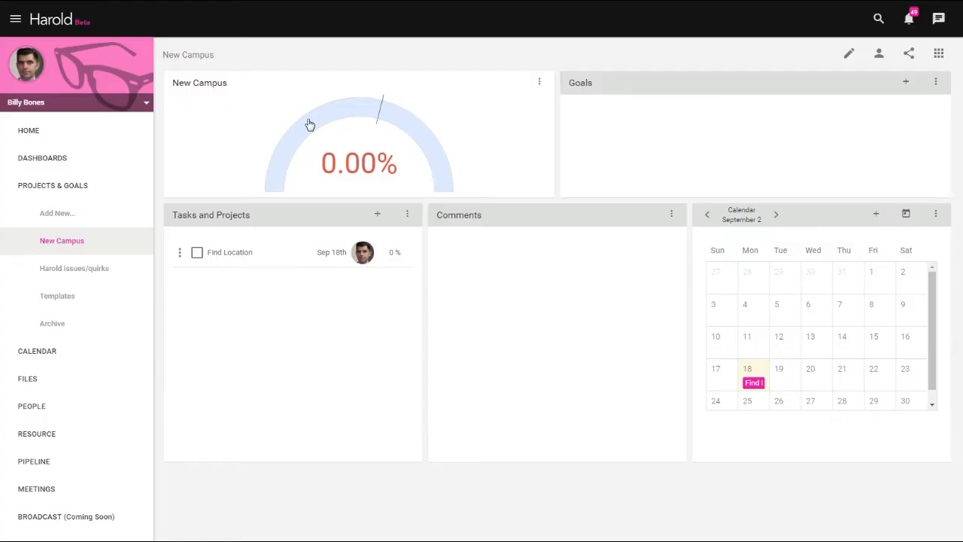
# - Add a task named Build Team to the New Campus project
pyautogui.click(377, 214)
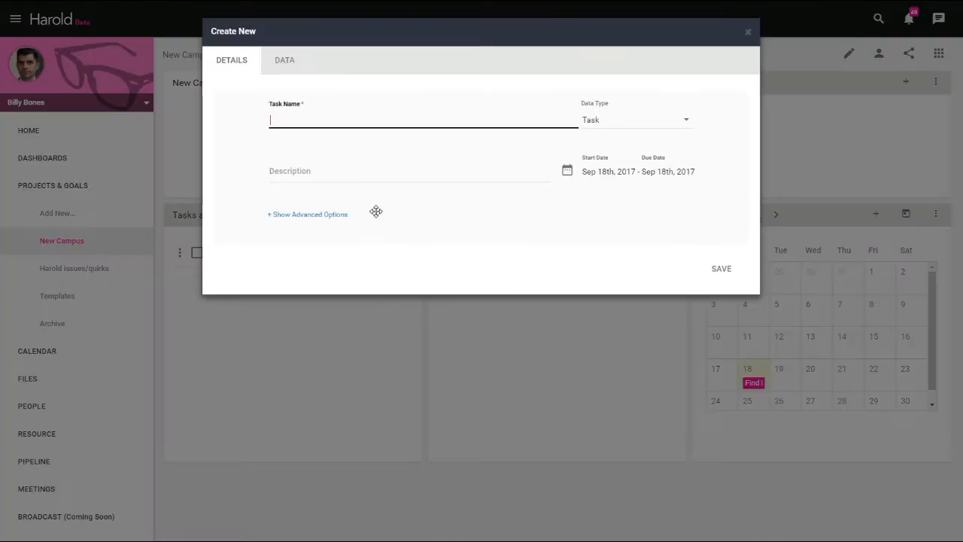
pyautogui.click(315, 120)
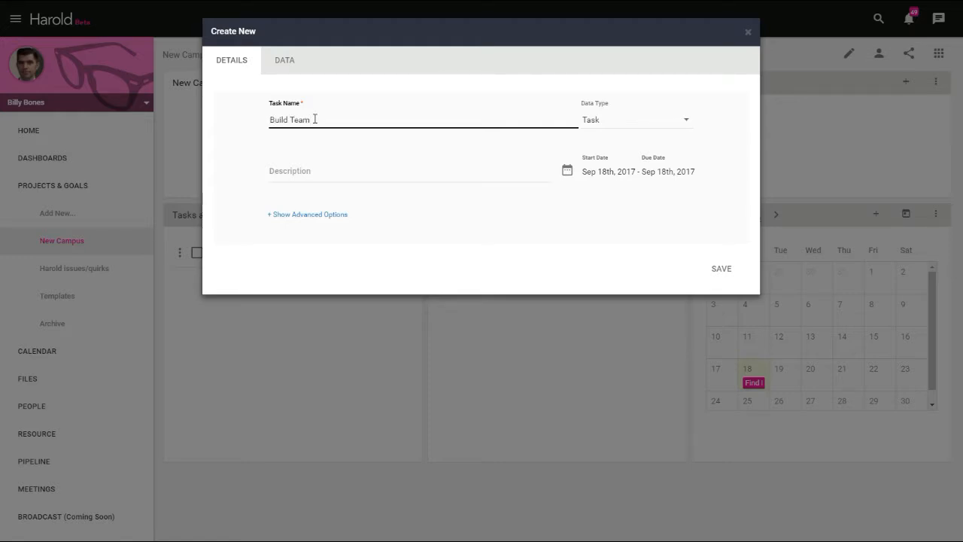
pyautogui.press('Return')
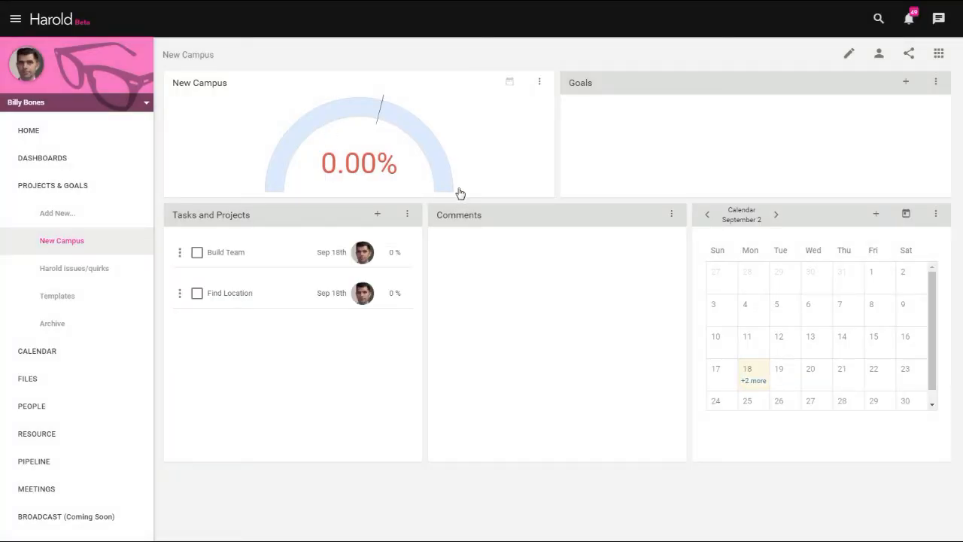
# - Add a task named Order Stock to the New Campus project
pyautogui.click(380, 216)
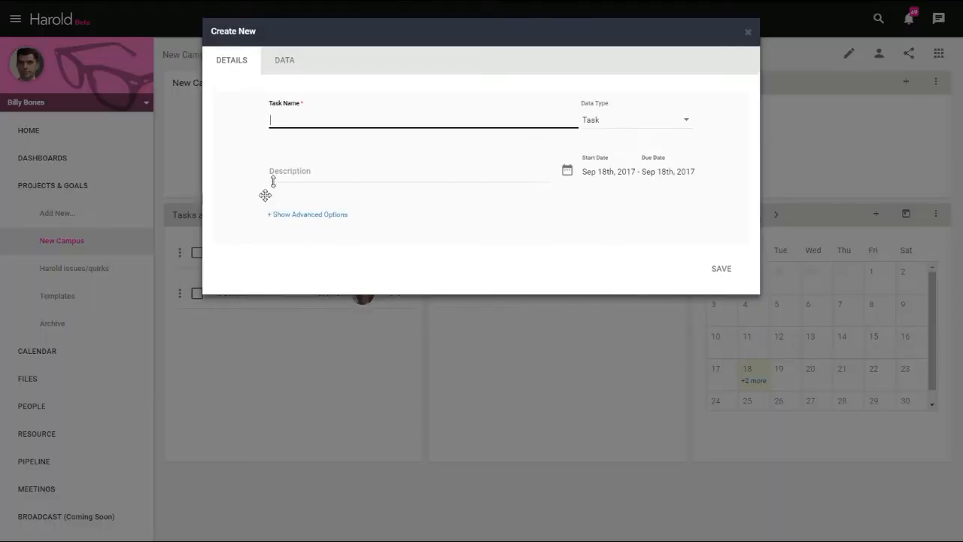
pyautogui.click(289, 120)
pyautogui.click(721, 270)
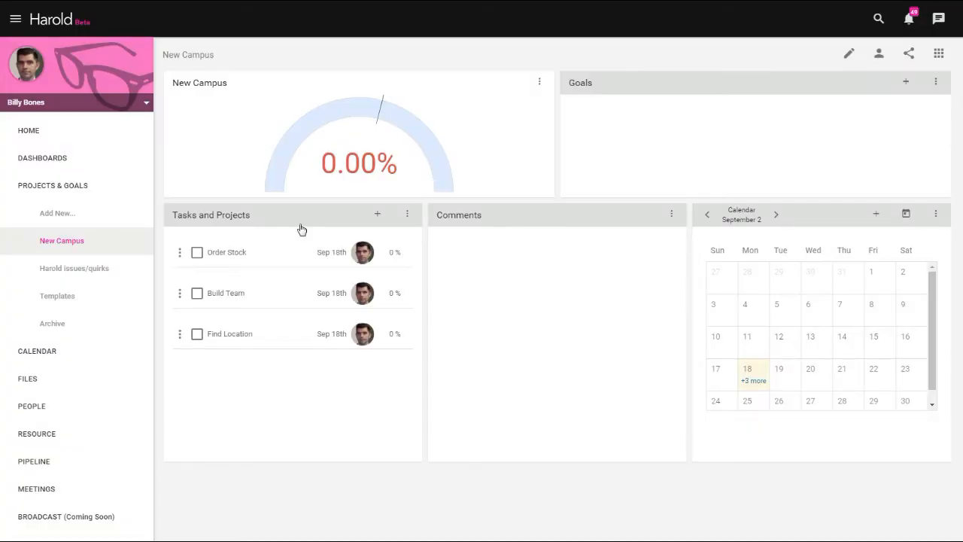
# - Set the Find Location task's start date to Sep 1, 2017 and its end date to Sep 8, 2017
pyautogui.click(333, 336)
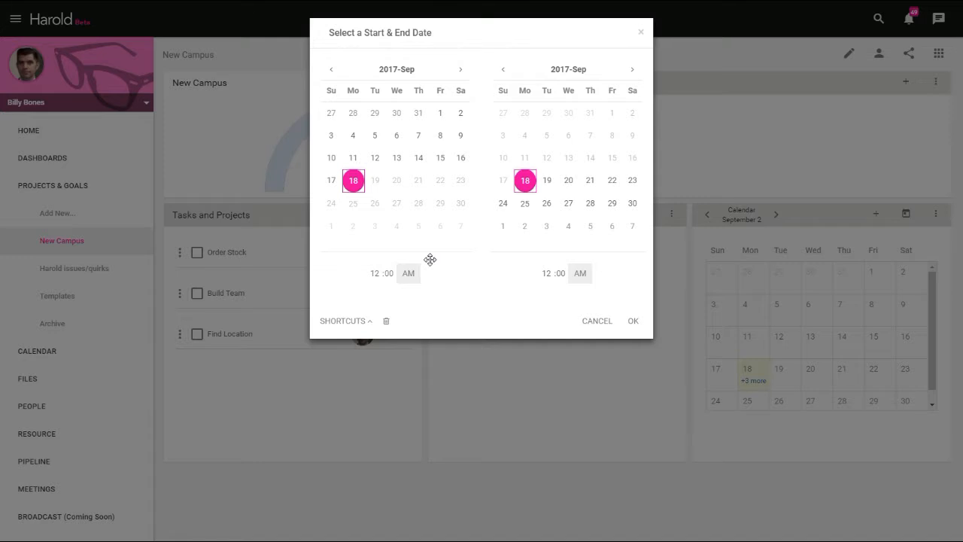
pyautogui.click(441, 116)
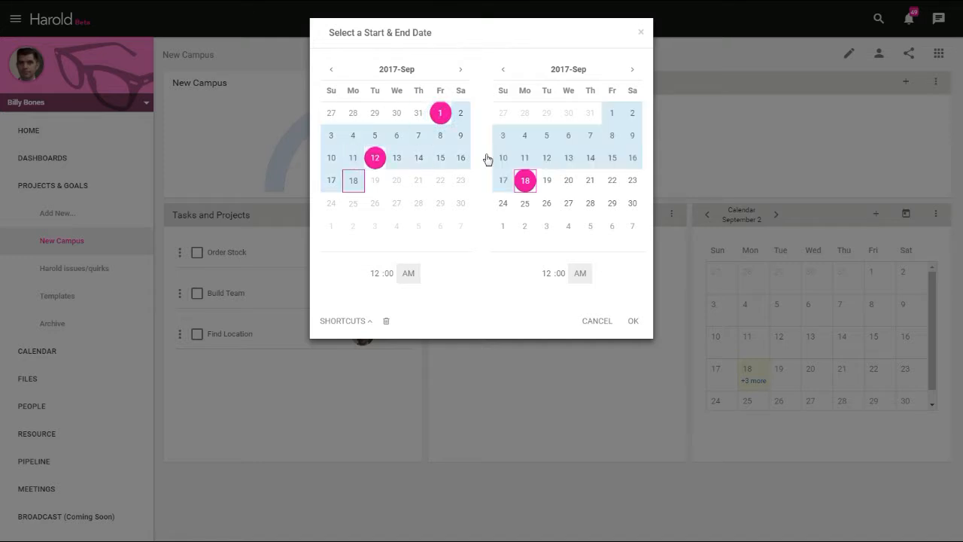
pyautogui.click(608, 137)
pyautogui.click(632, 319)
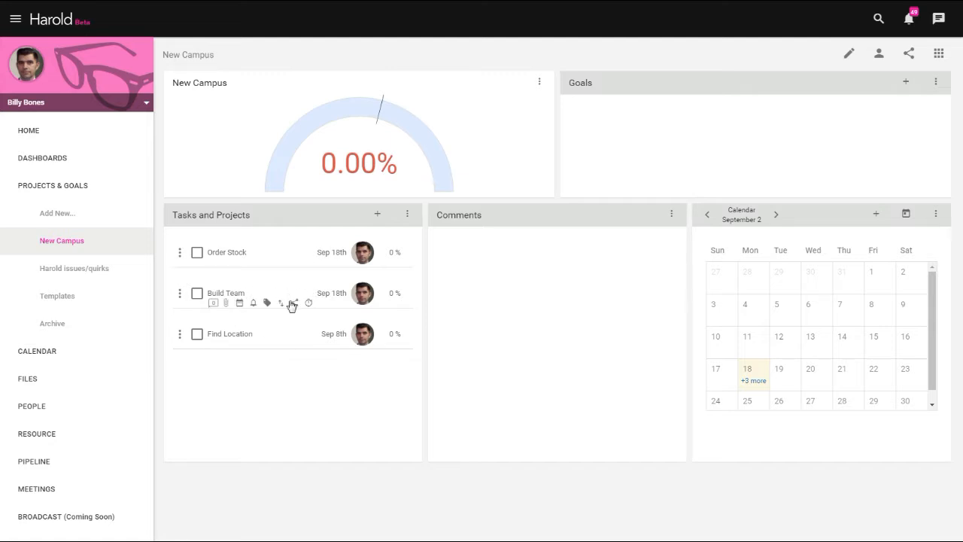
# - Set the Build Team task's start date to Sep 5, 2017 and its end date to Sep 22, 2017
pyautogui.click(334, 296)
pyautogui.click(441, 114)
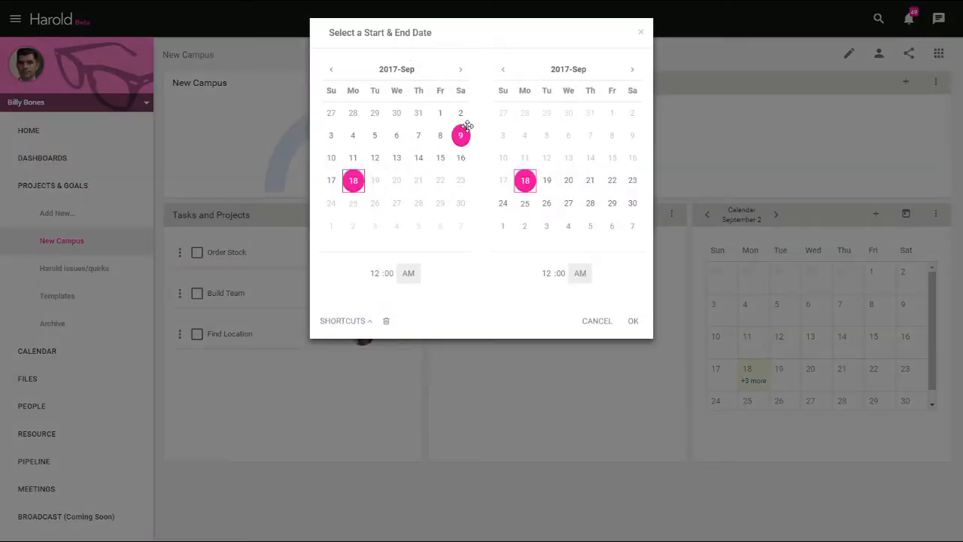
pyautogui.click(375, 136)
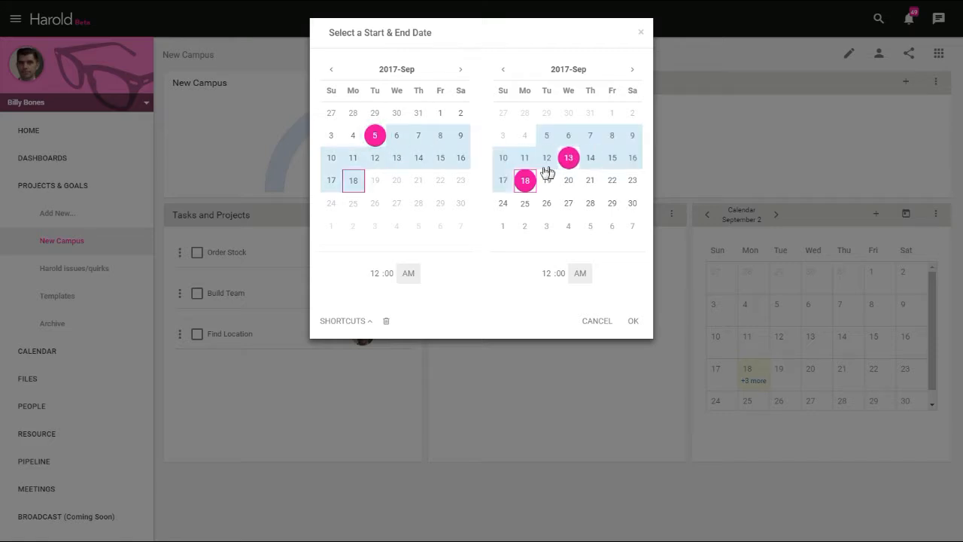
pyautogui.click(613, 181)
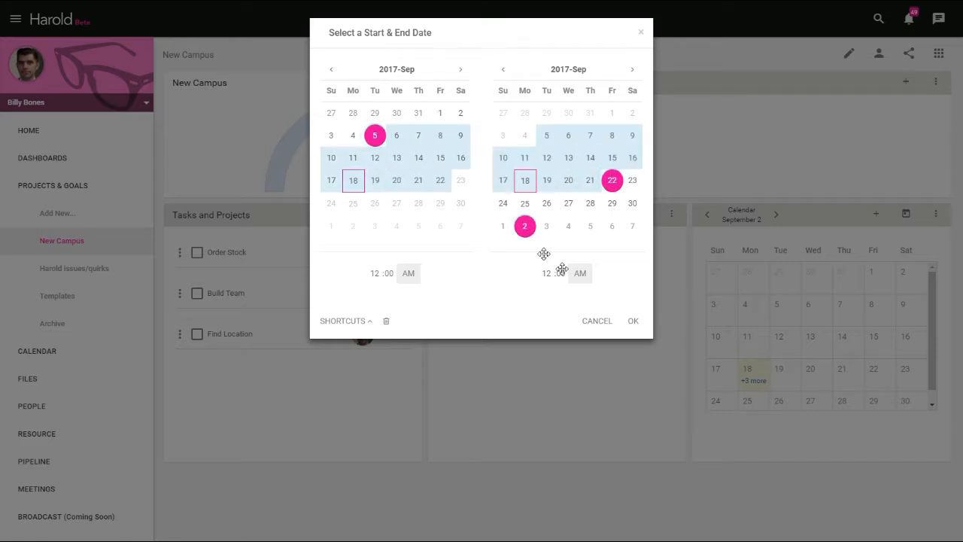
pyautogui.click(635, 321)
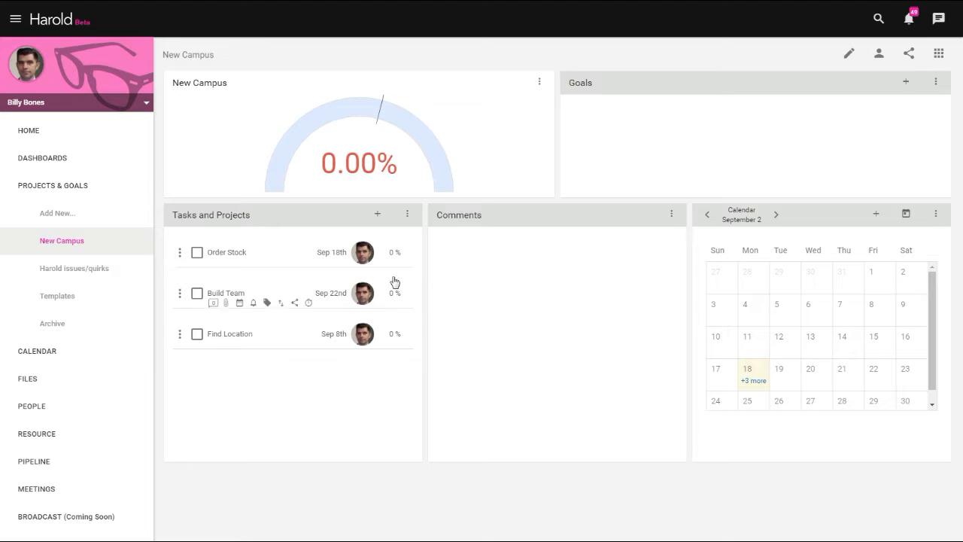
# - Set the Order Stock task's start date to Sep 15, 2017 and its end date to Sep 30, 2017
pyautogui.click(329, 252)
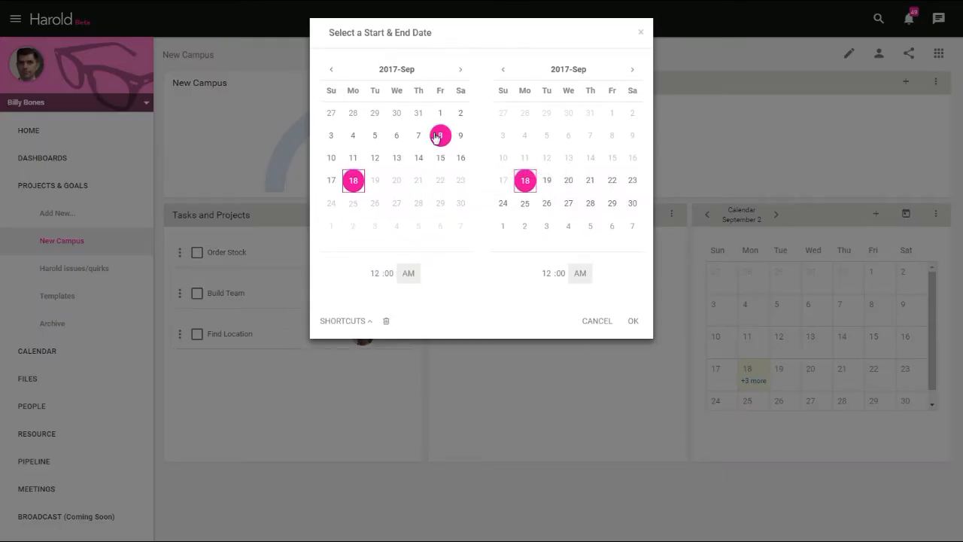
pyautogui.click(441, 158)
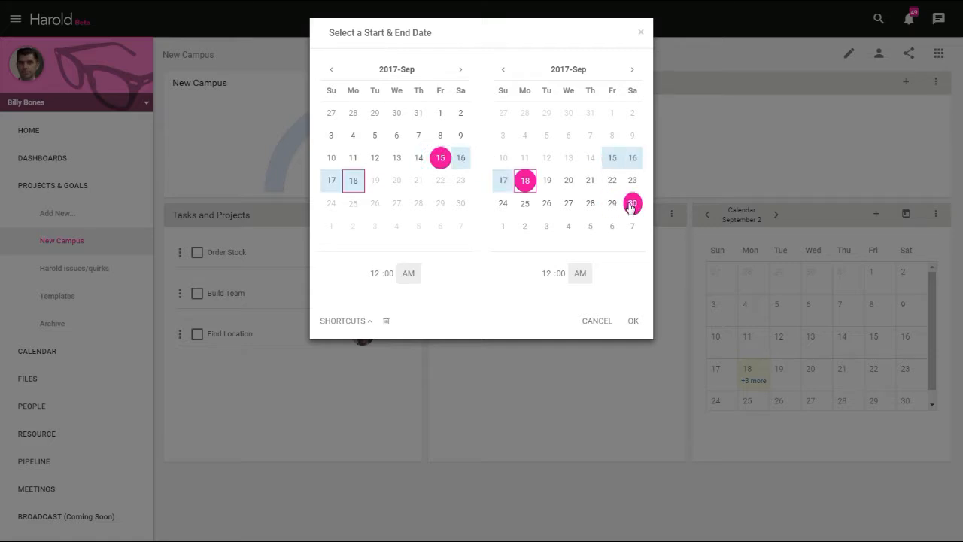
pyautogui.click(632, 203)
pyautogui.click(633, 321)
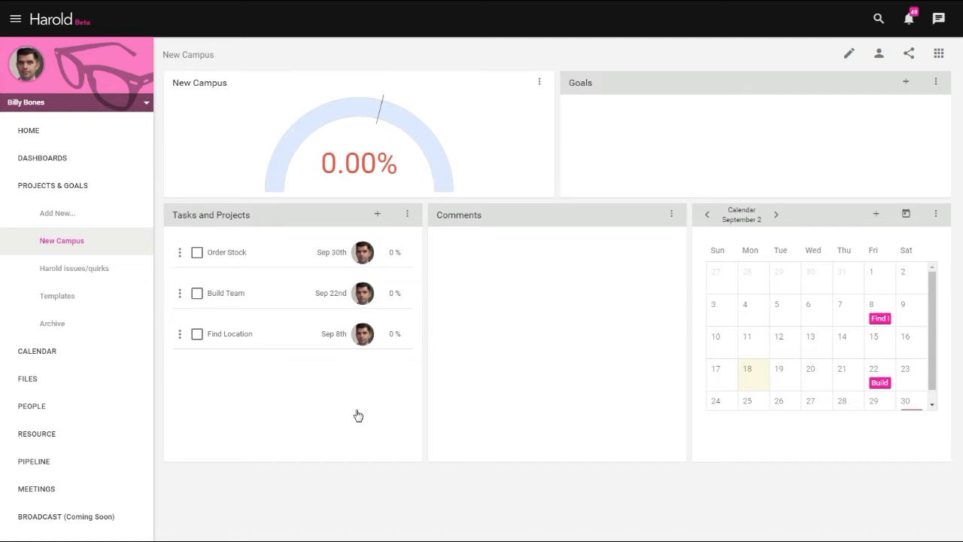
# - Find the NA Regional Manager position by its holder's first name and assign it to the Find Location task
pyautogui.click(364, 333)
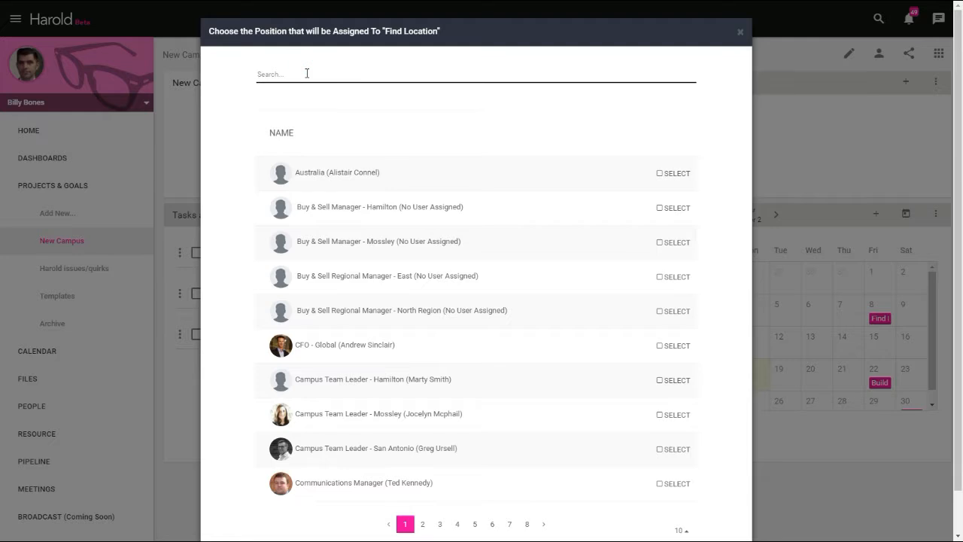
pyautogui.write('Arden')
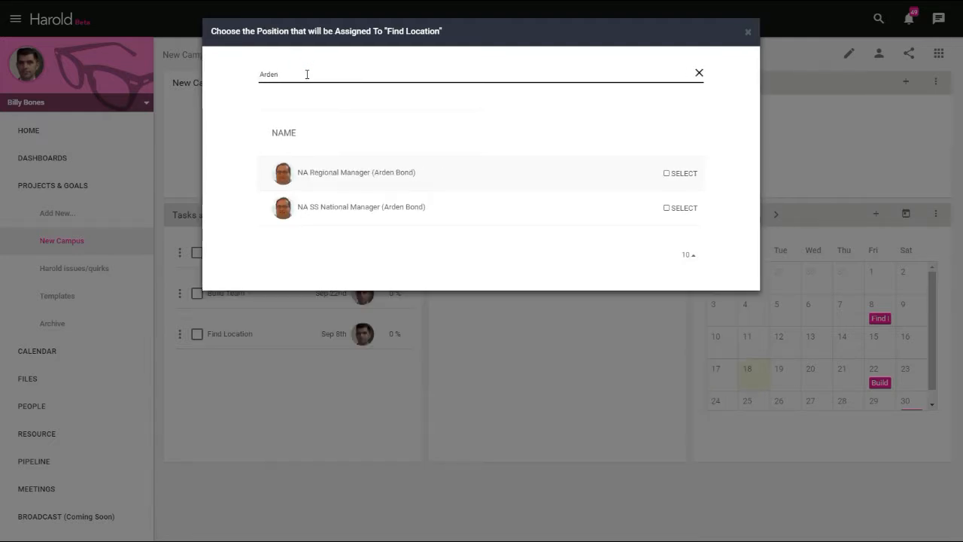
pyautogui.click(666, 173)
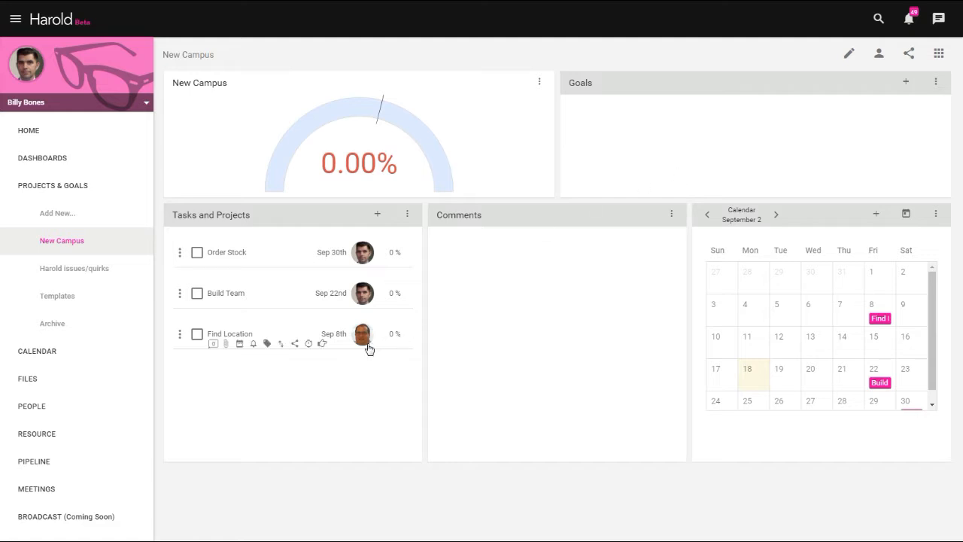
# - Post the comment "Location Location Location." on the Find Location task
pyautogui.moveTo(369, 348)
pyautogui.click(214, 345)
pyautogui.click(224, 422)
pyautogui.write('Location  Location  Location.')
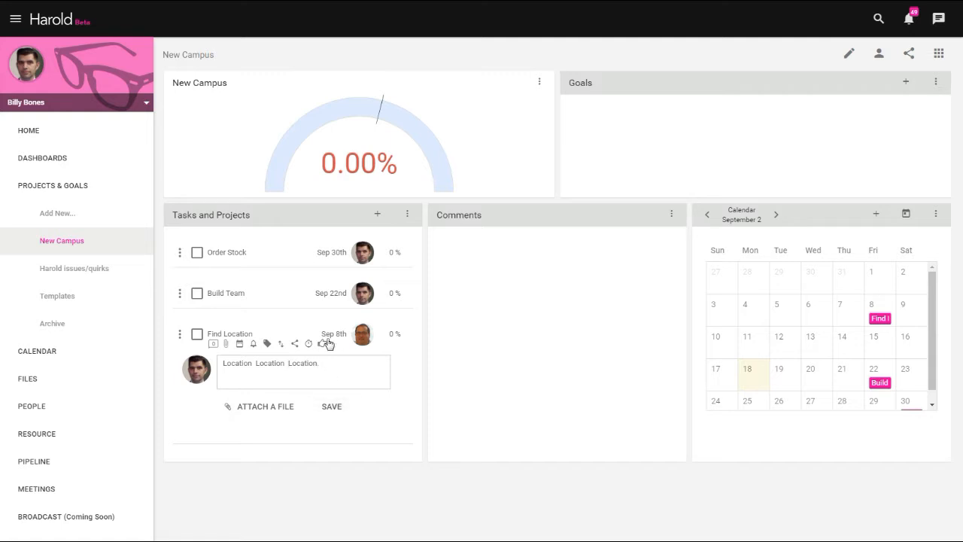
pyautogui.click(336, 413)
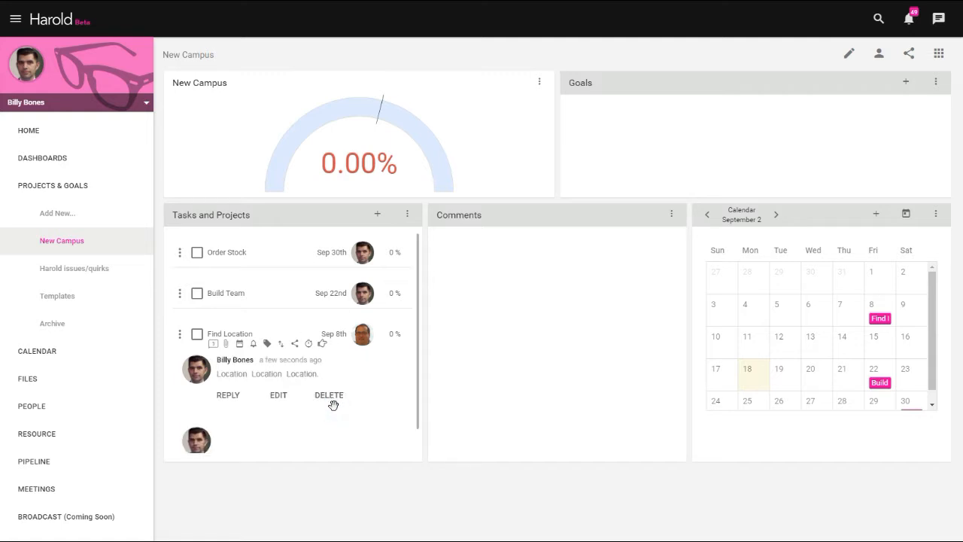
# - Search the user list for the NA Regional Manager by first name and switch to that user's account
pyautogui.click(32, 66)
pyautogui.click(427, 28)
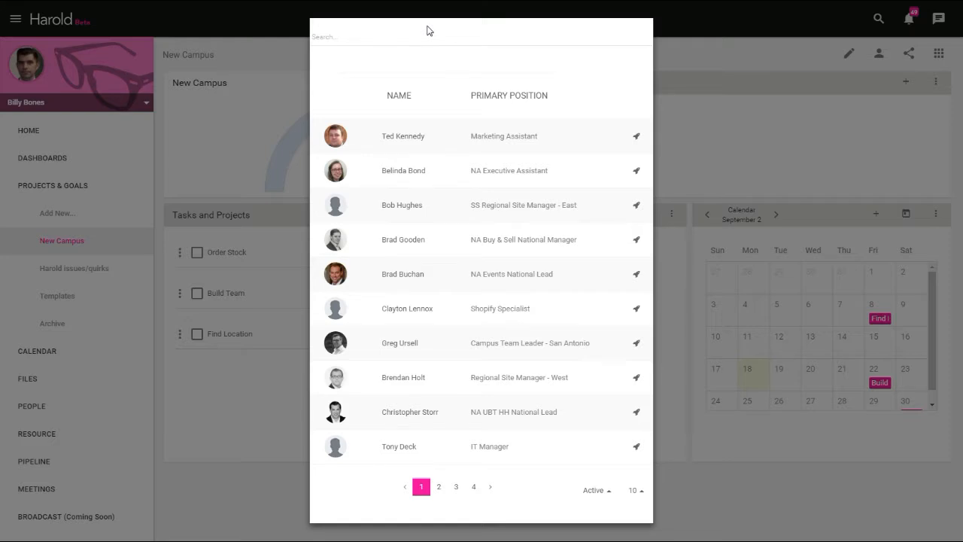
pyautogui.click(412, 30)
pyautogui.write('Arden')
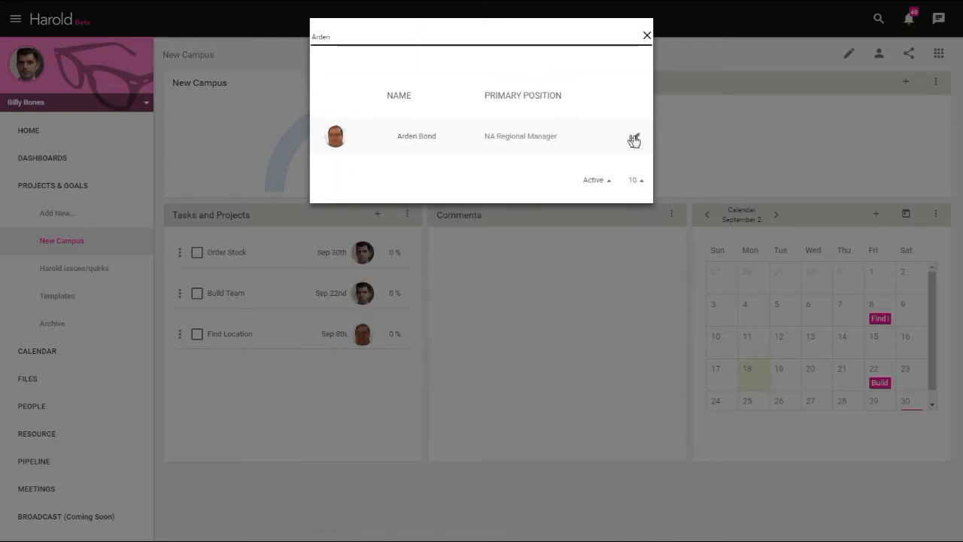
pyautogui.click(635, 139)
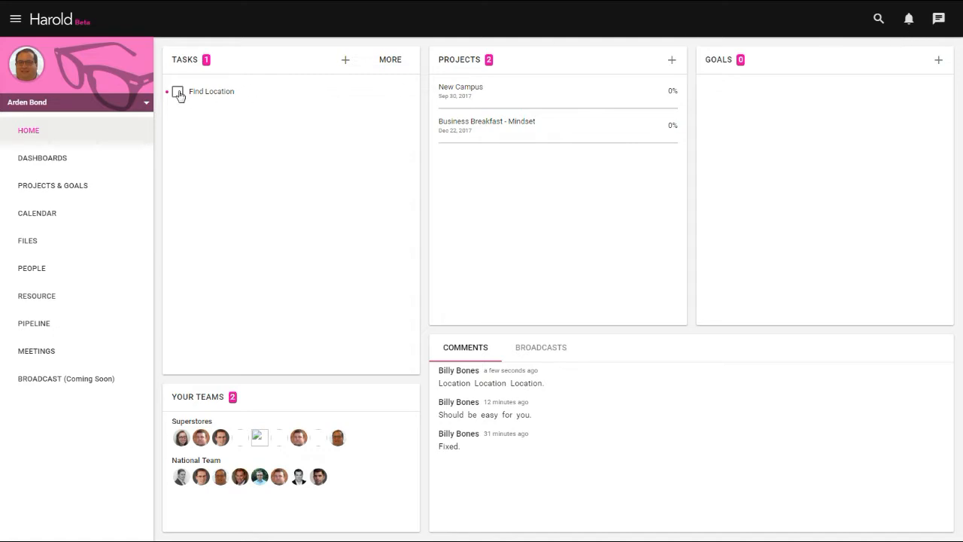
# - In the New Campus project, comment "Yes, always important!" on the Find Location task and set its progress to 50%
pyautogui.click(466, 94)
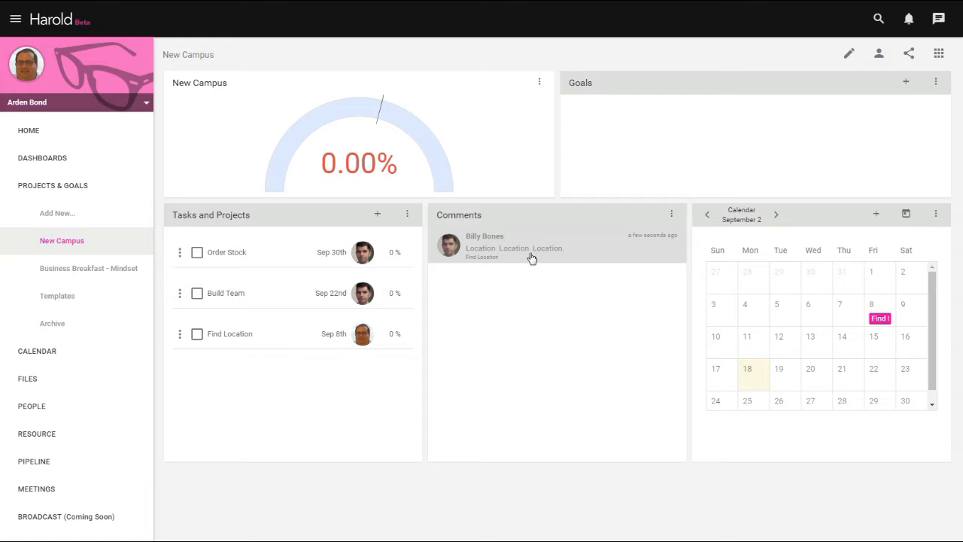
pyautogui.click(215, 345)
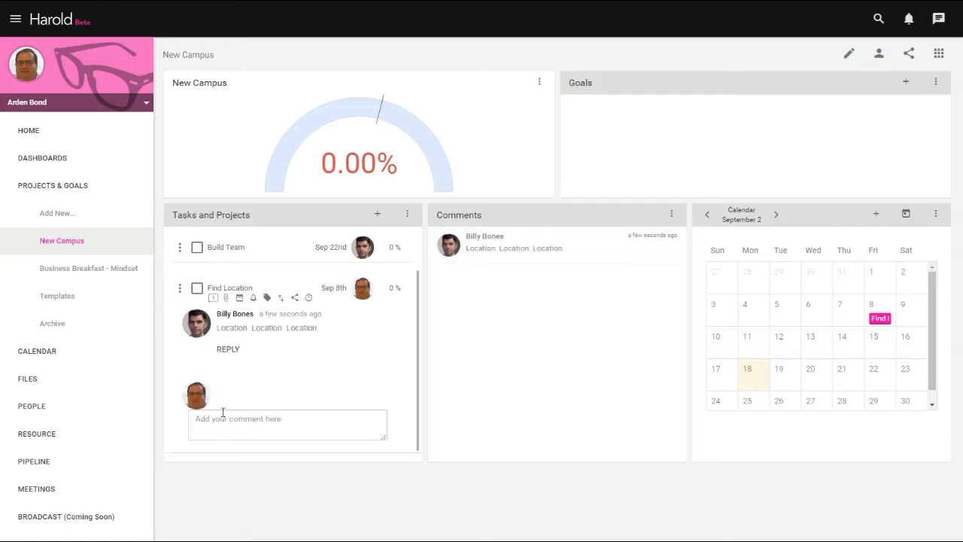
pyautogui.click(234, 419)
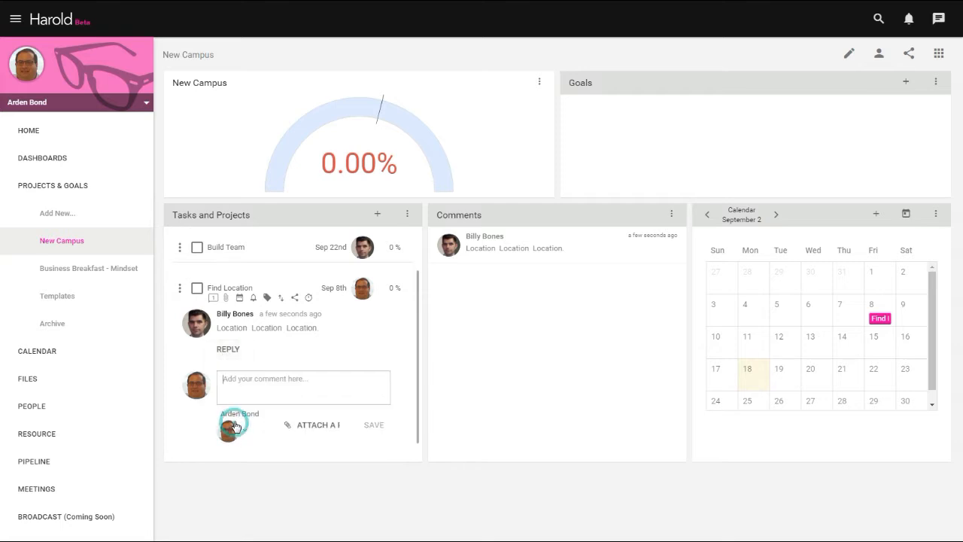
pyautogui.write('Yes, always important!')
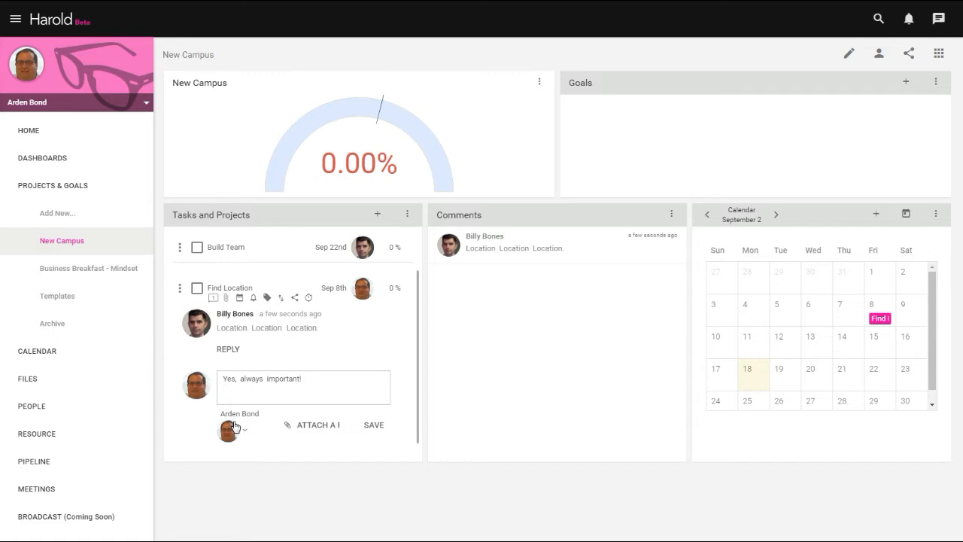
pyautogui.click(372, 425)
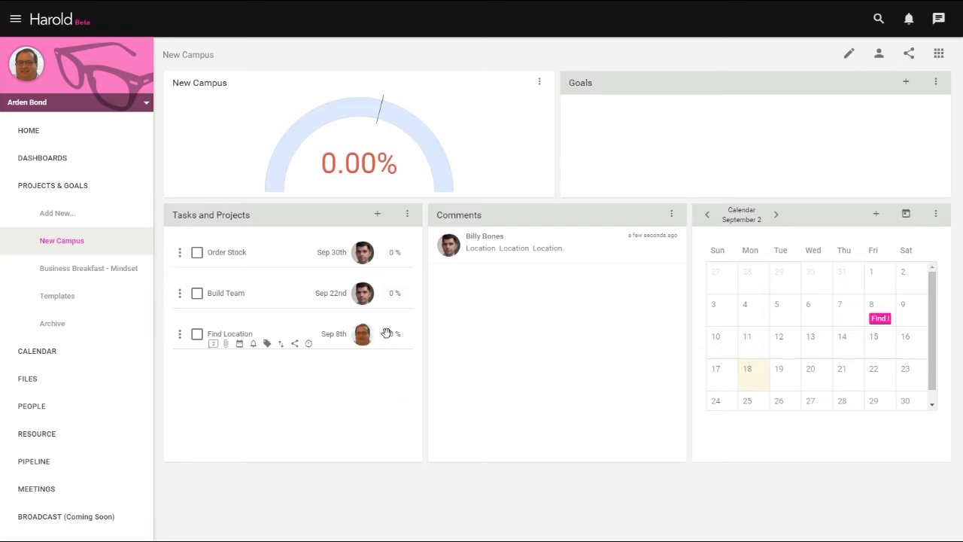
pyautogui.doubleClick(394, 336)
# - Switch back to the original account and open the New Campus project
pyautogui.click(37, 103)
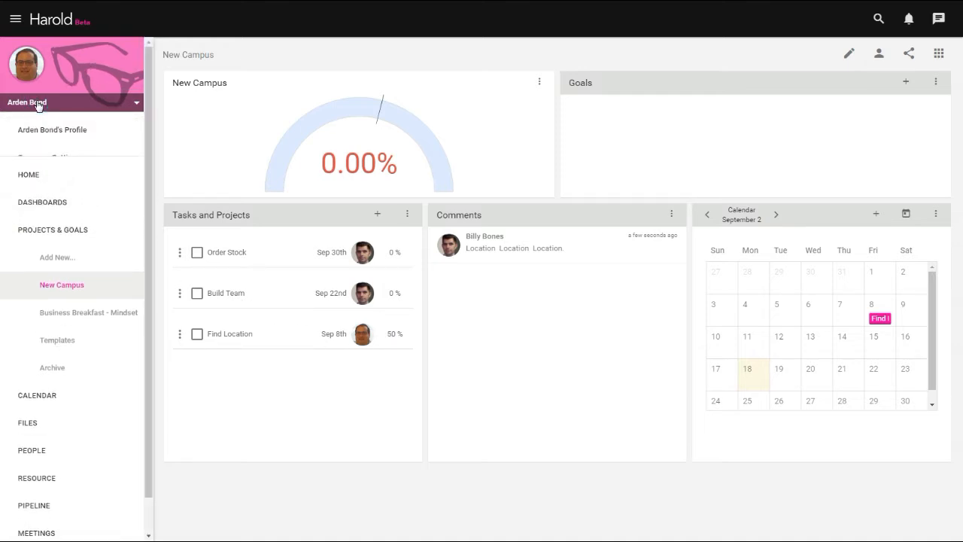
pyautogui.click(33, 187)
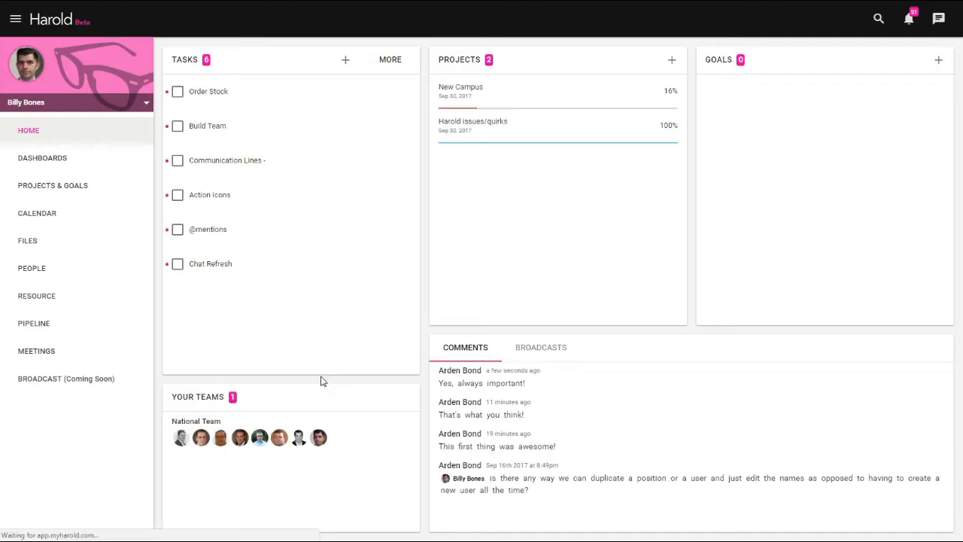
pyautogui.click(472, 88)
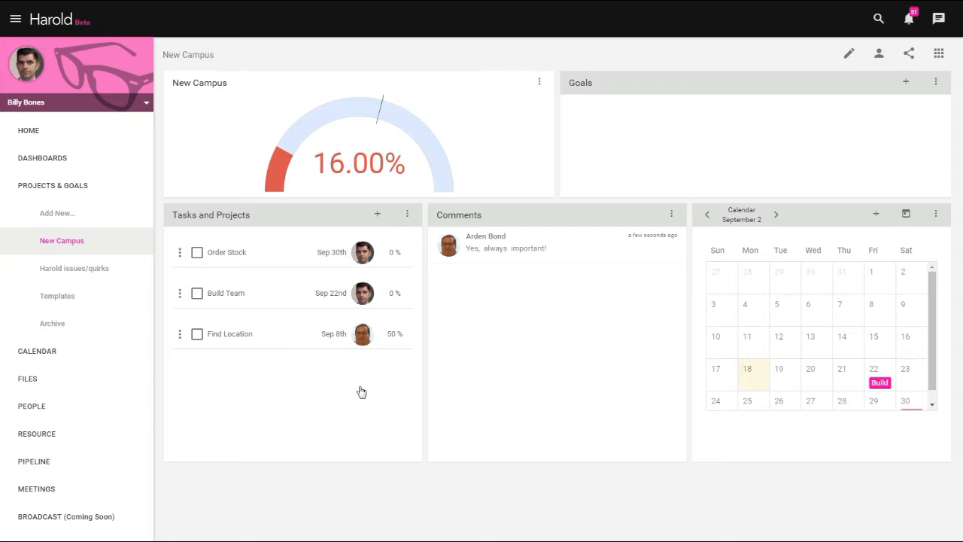
# - Change the Tasks and Projects widget to the simpler task display and mark Build Team complete
pyautogui.moveTo(347, 290)
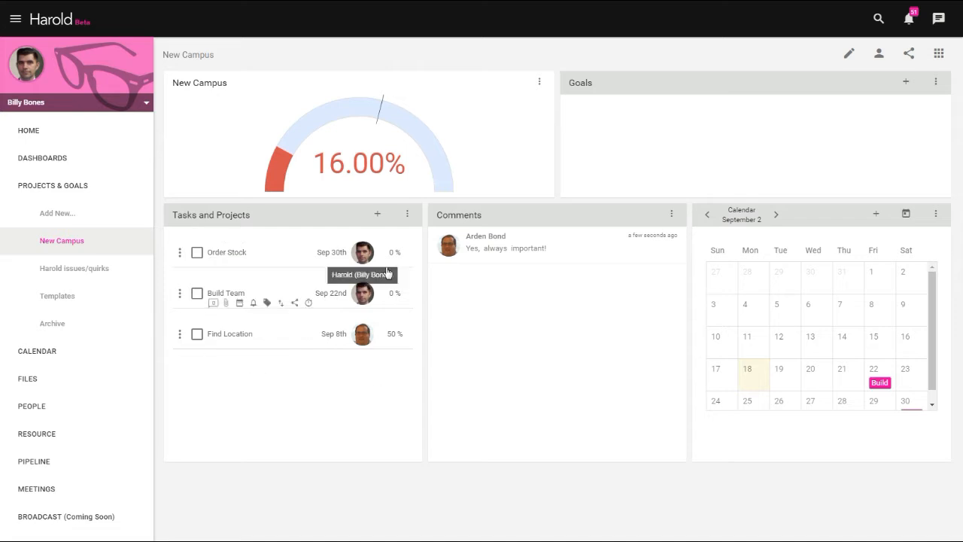
pyautogui.click(407, 214)
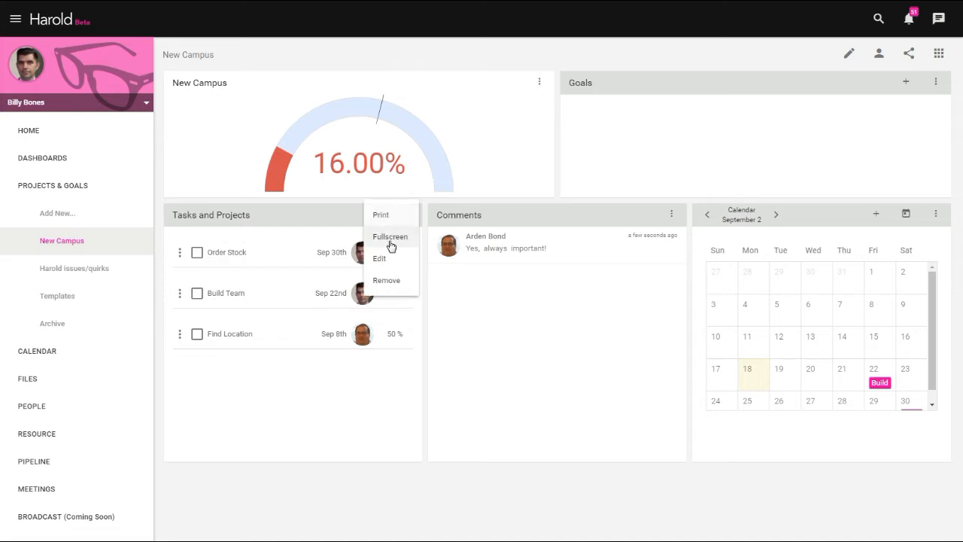
pyautogui.click(381, 258)
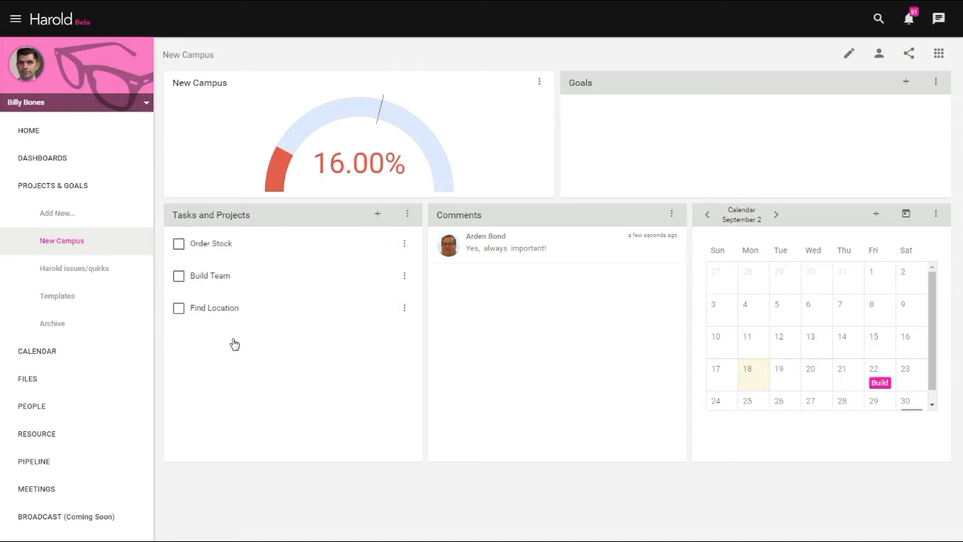
pyautogui.click(178, 276)
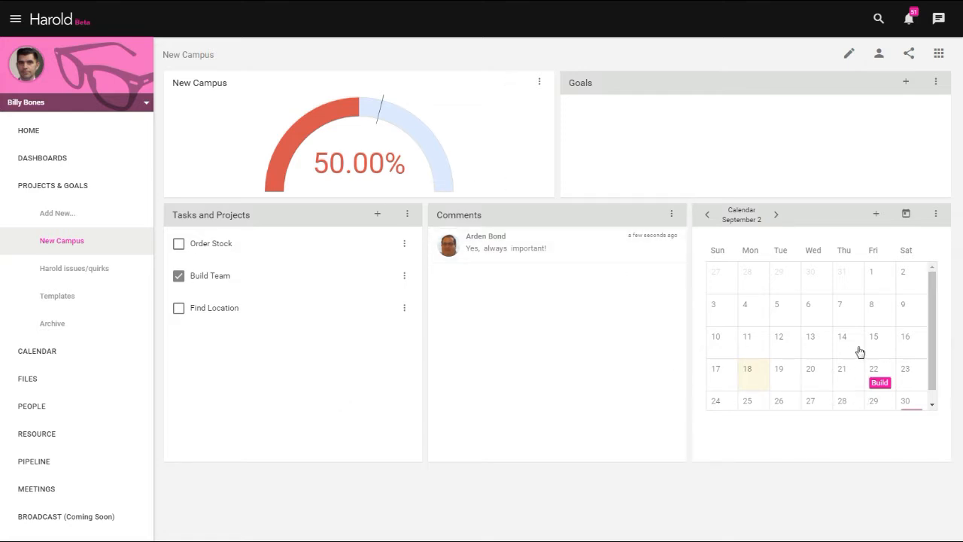
# - Create a task named "Fourth Task" on Sep 19 in the project's calendar and refresh the project page
pyautogui.scroll(-1, 857, 351)
pyautogui.click(785, 364)
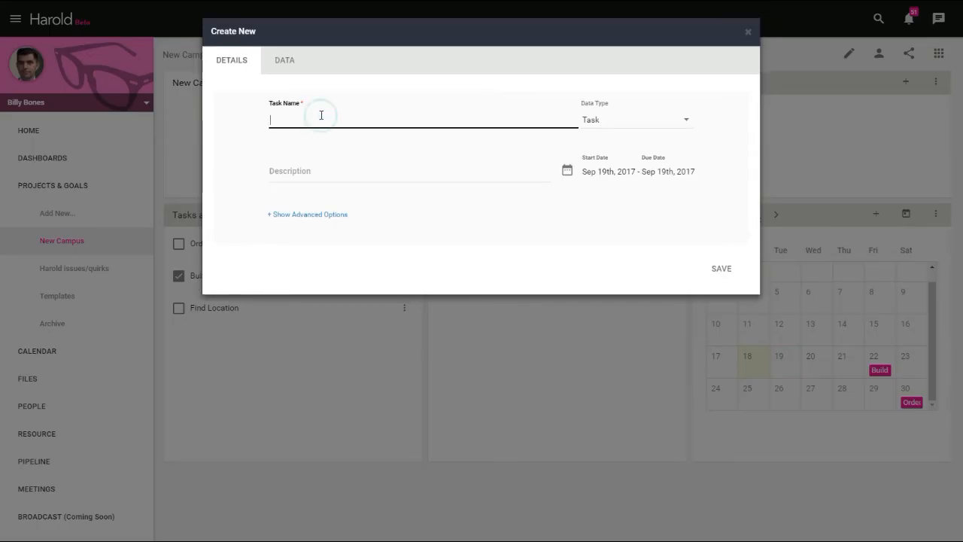
pyautogui.write('Fourth Task')
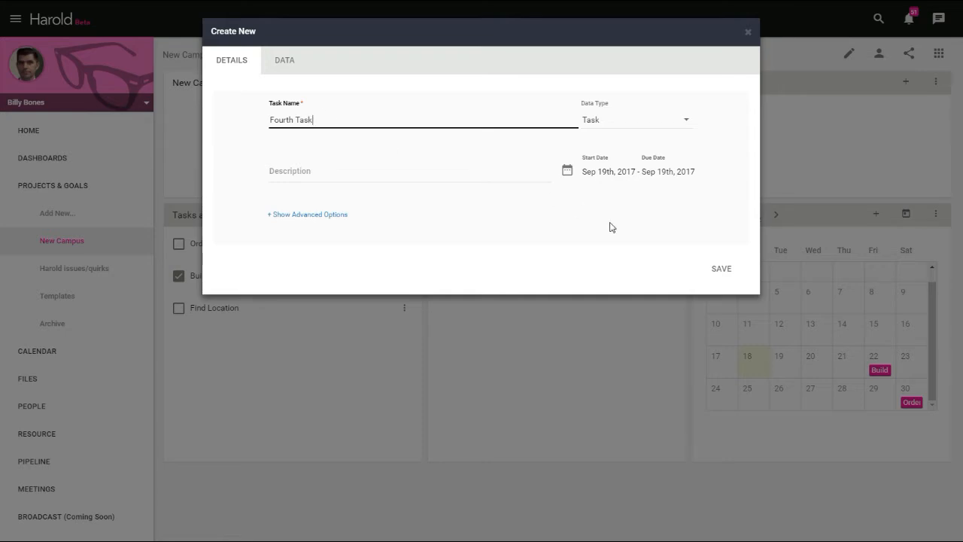
pyautogui.click(727, 270)
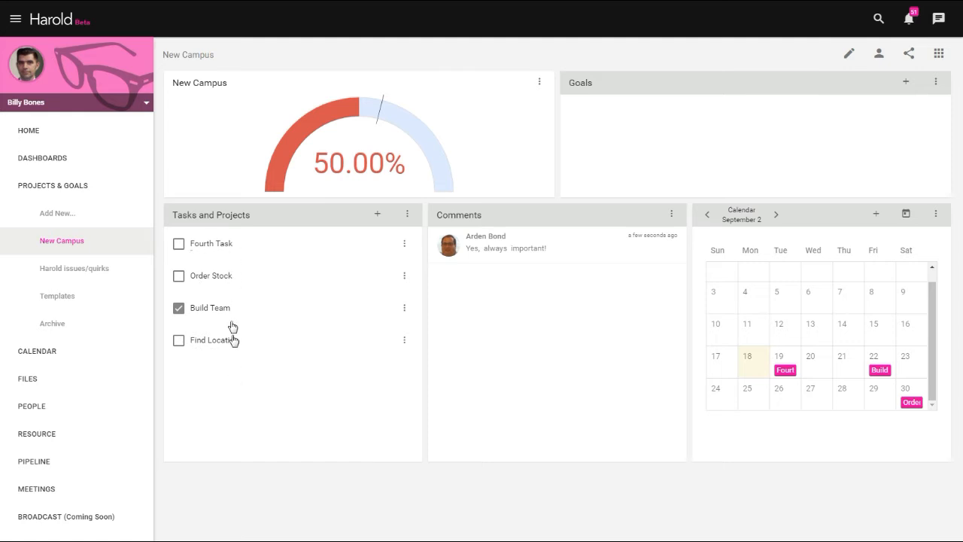
pyautogui.click(44, 3)
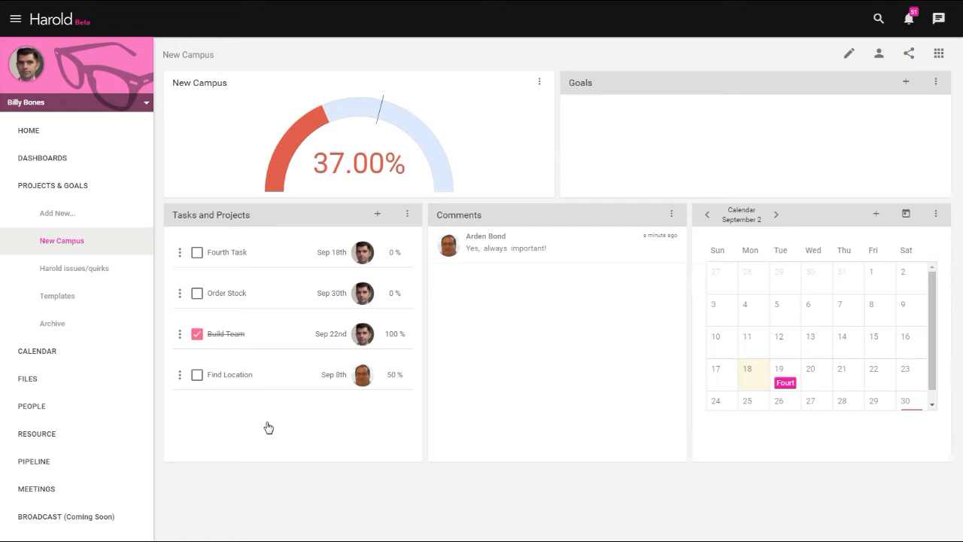
# - Show the New Campus tasks in the List view with the status filter set to All
pyautogui.click(939, 54)
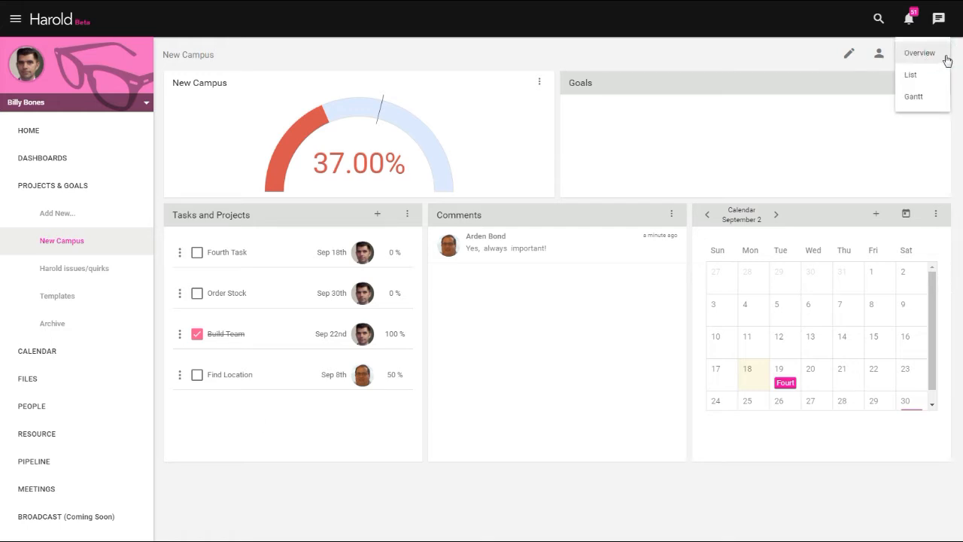
pyautogui.click(913, 74)
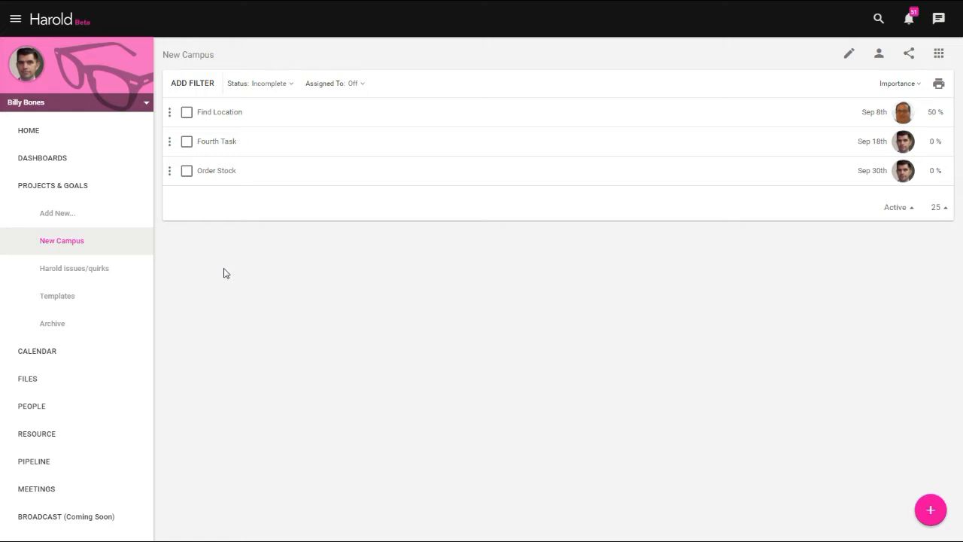
pyautogui.click(284, 88)
pyautogui.click(308, 121)
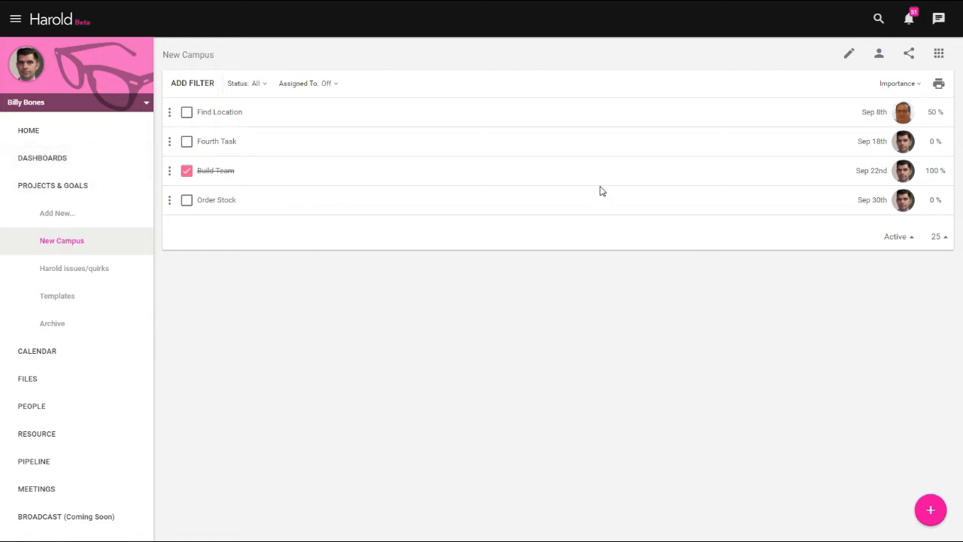
# - Review the New Campus project in the Overview and return to the List view
pyautogui.click(938, 54)
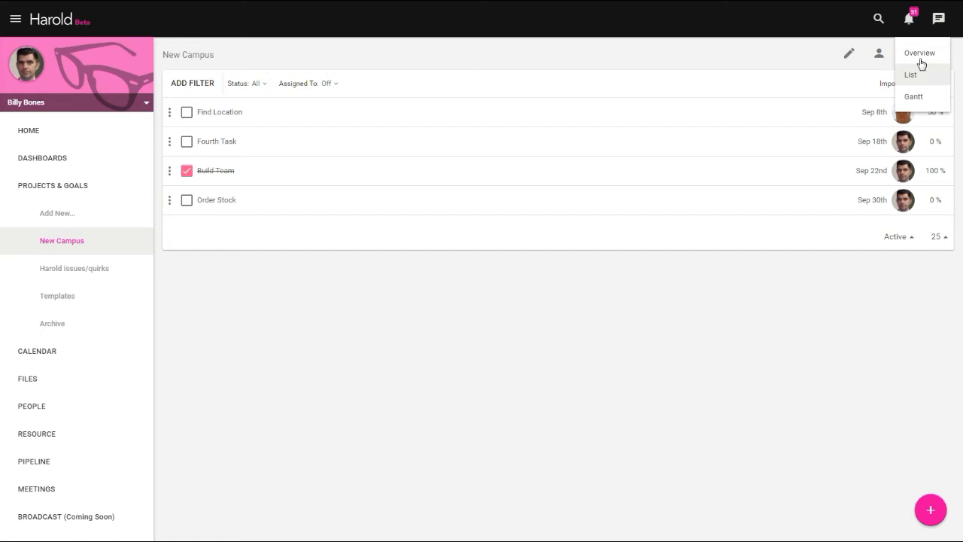
pyautogui.click(919, 54)
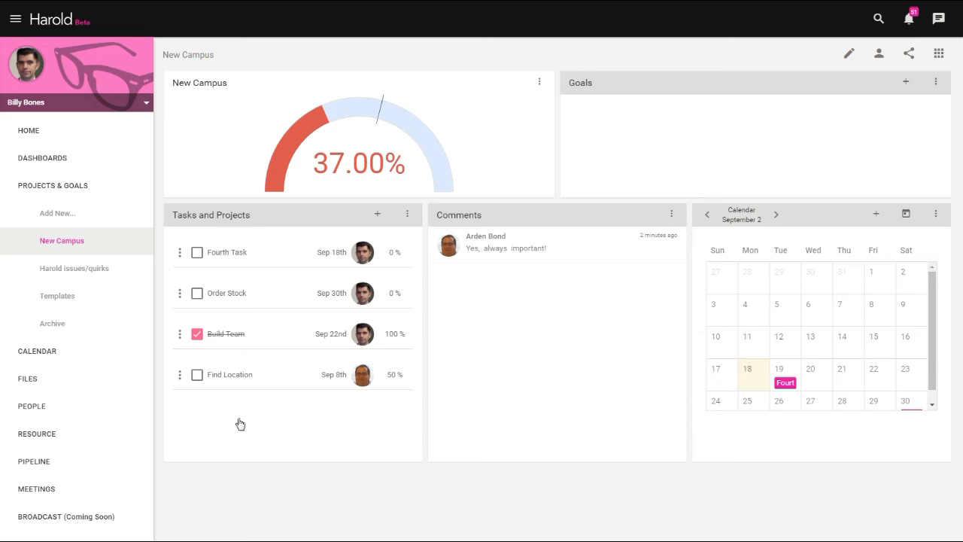
pyautogui.click(938, 53)
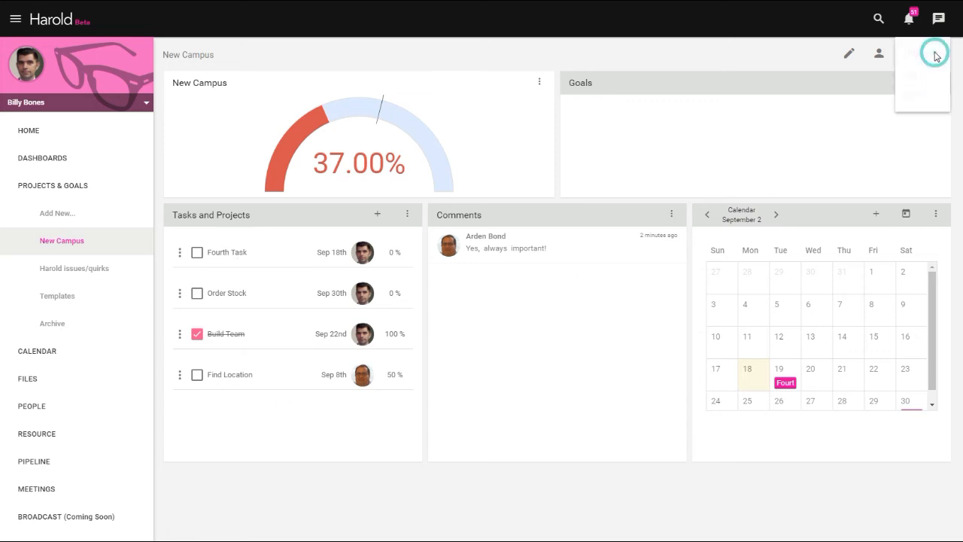
pyautogui.click(912, 76)
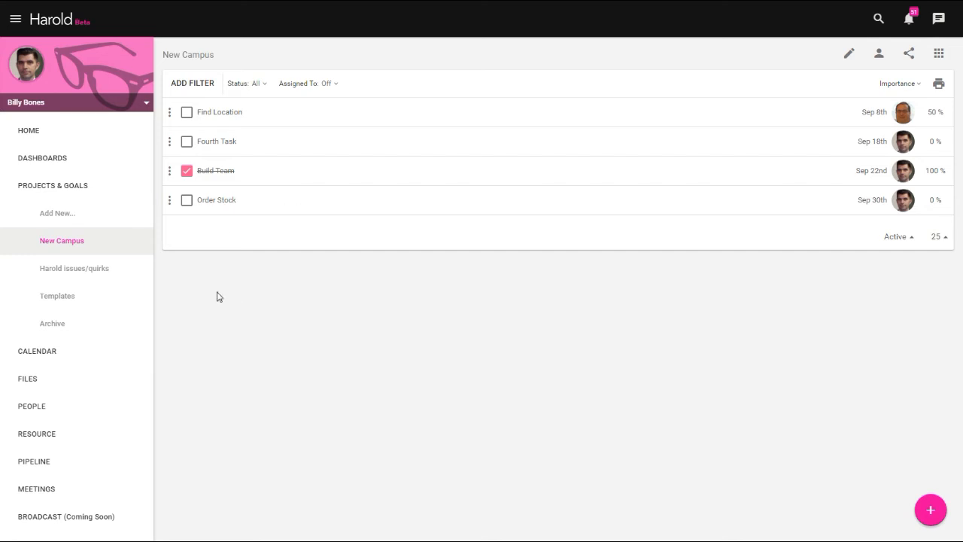
# - Add the subtasks "Order Housewares" and "Order consumables" under the Order Stock task
pyautogui.click(219, 202)
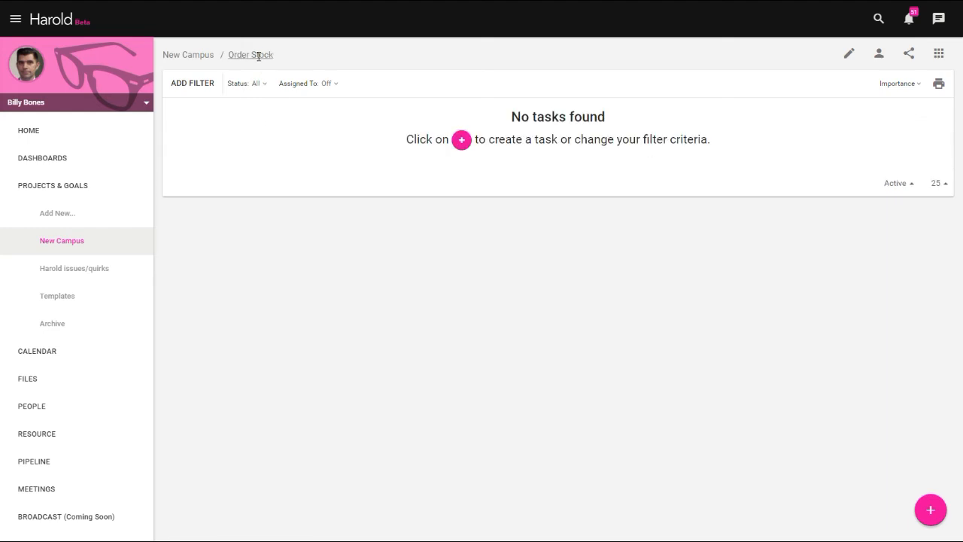
pyautogui.click(459, 140)
pyautogui.click(224, 115)
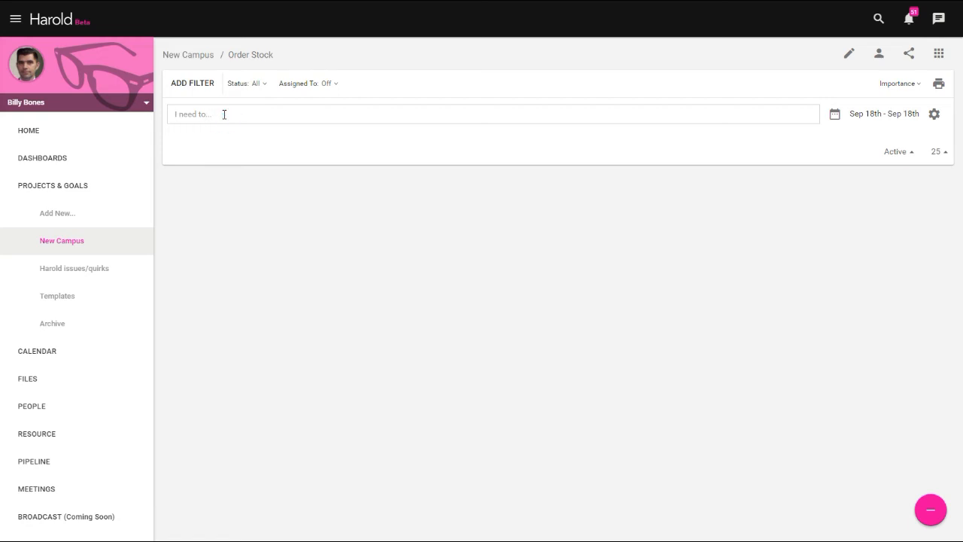
pyautogui.write('Order consumables')
pyautogui.press('Return')
pyautogui.write('Or')
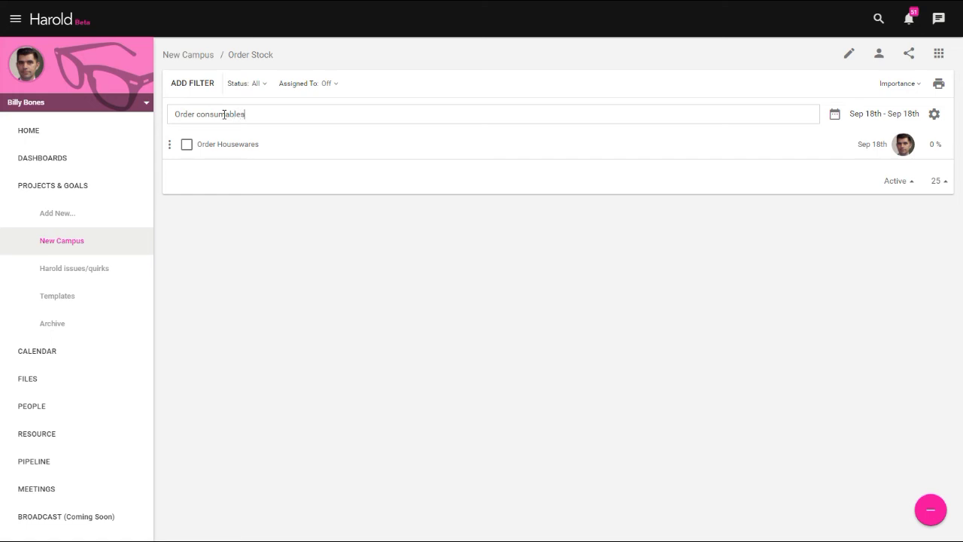
pyautogui.press('Return')
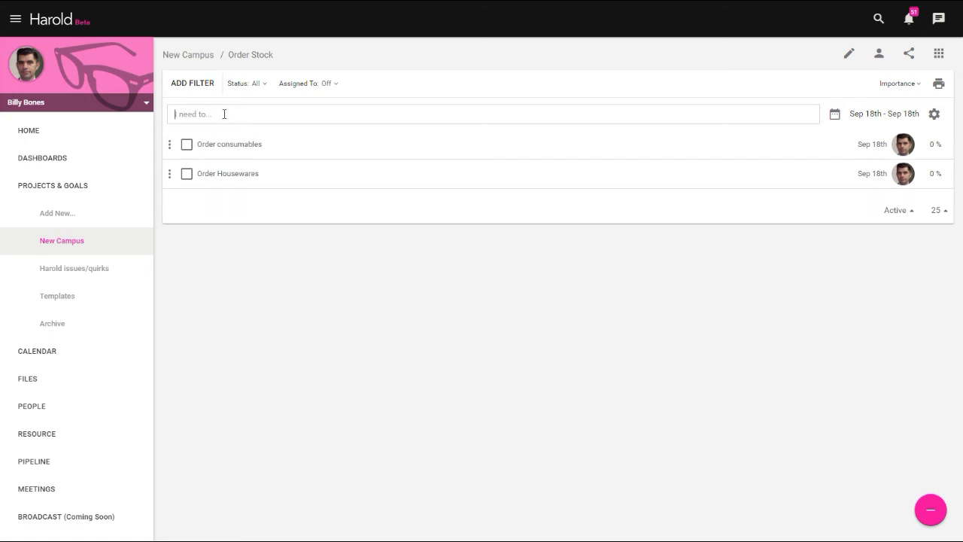
# - Mark the Order consumables subtask complete and return to the New Campus project's Overview
pyautogui.click(187, 144)
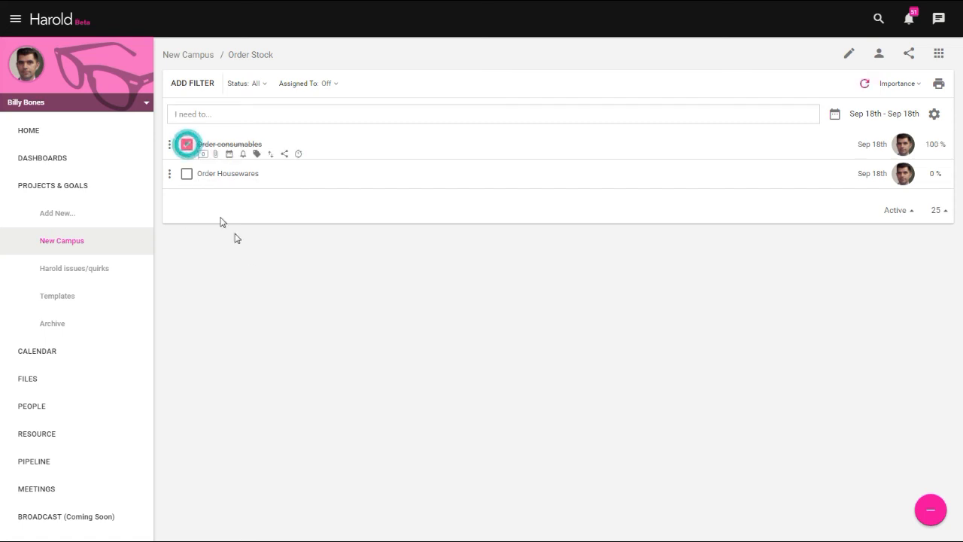
pyautogui.click(190, 56)
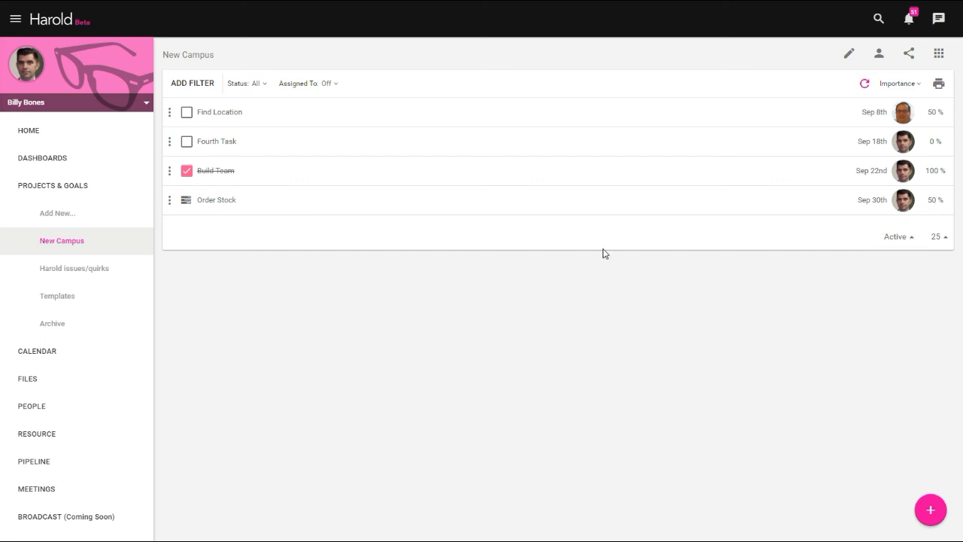
pyautogui.click(935, 55)
pyautogui.click(928, 63)
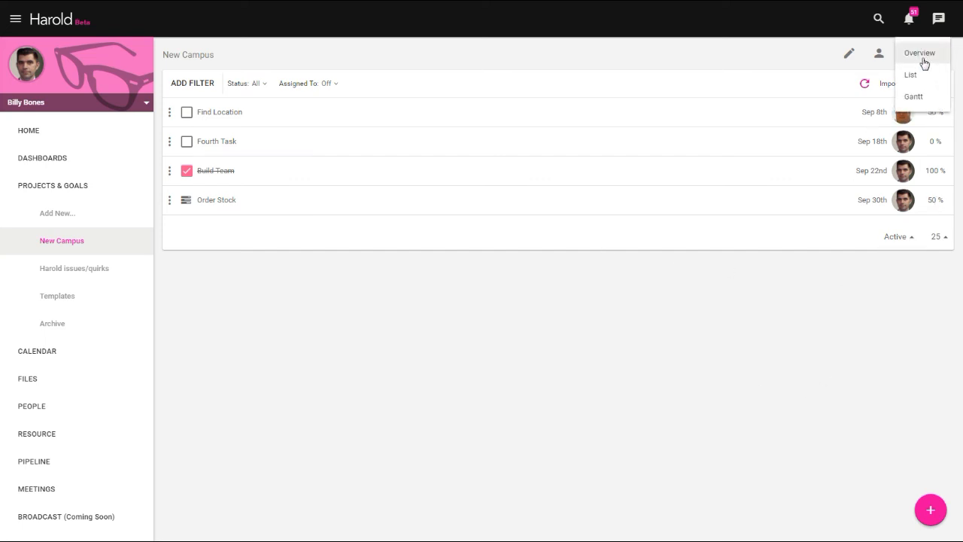